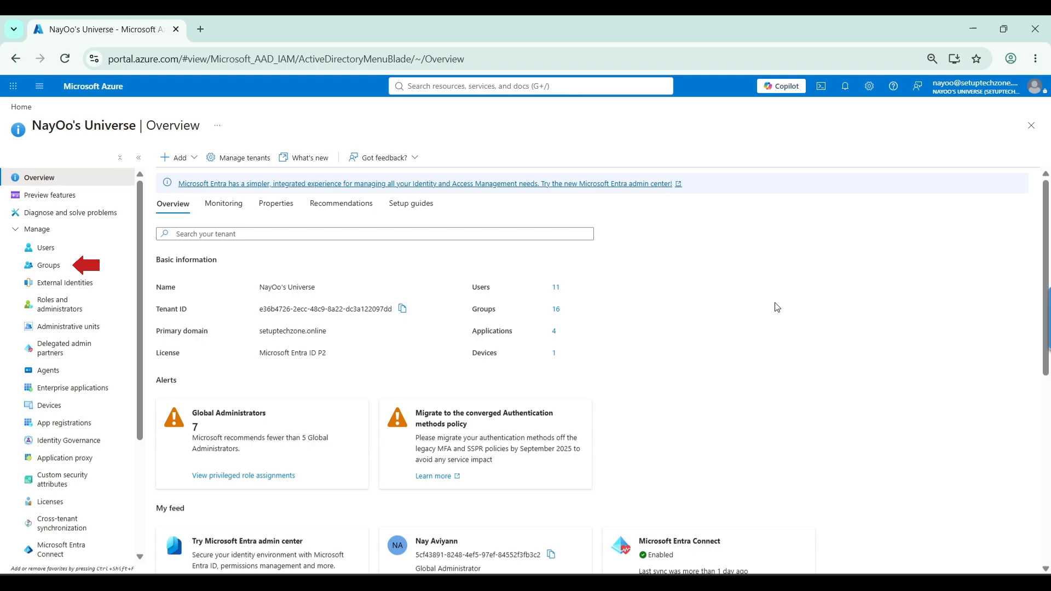
Start a new security group from the tenant's list of all groups and name it Guest User Group
click(98, 266)
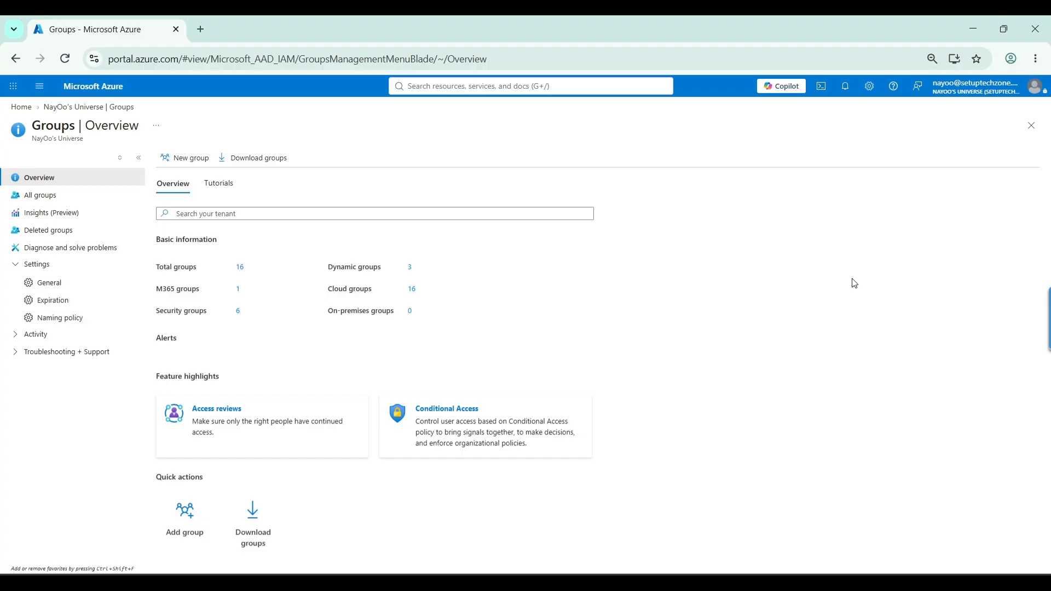
click(47, 202)
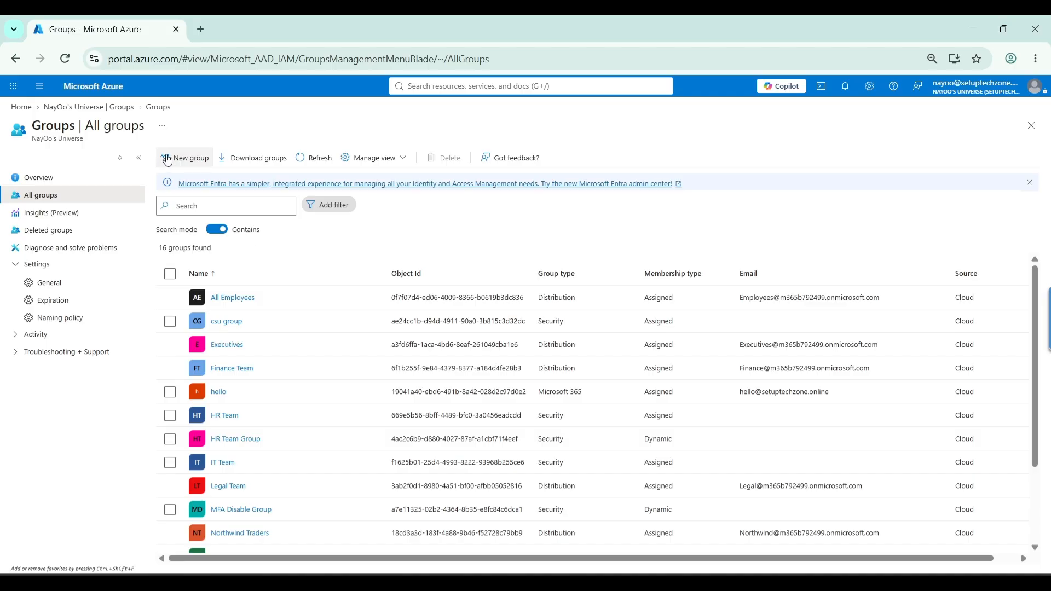
click(175, 159)
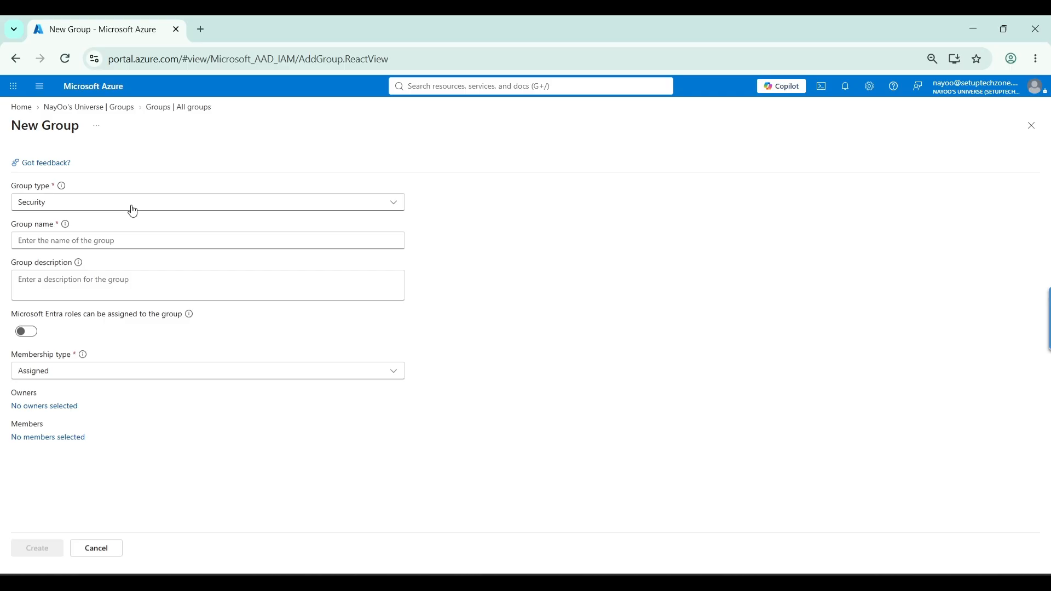
click(80, 240)
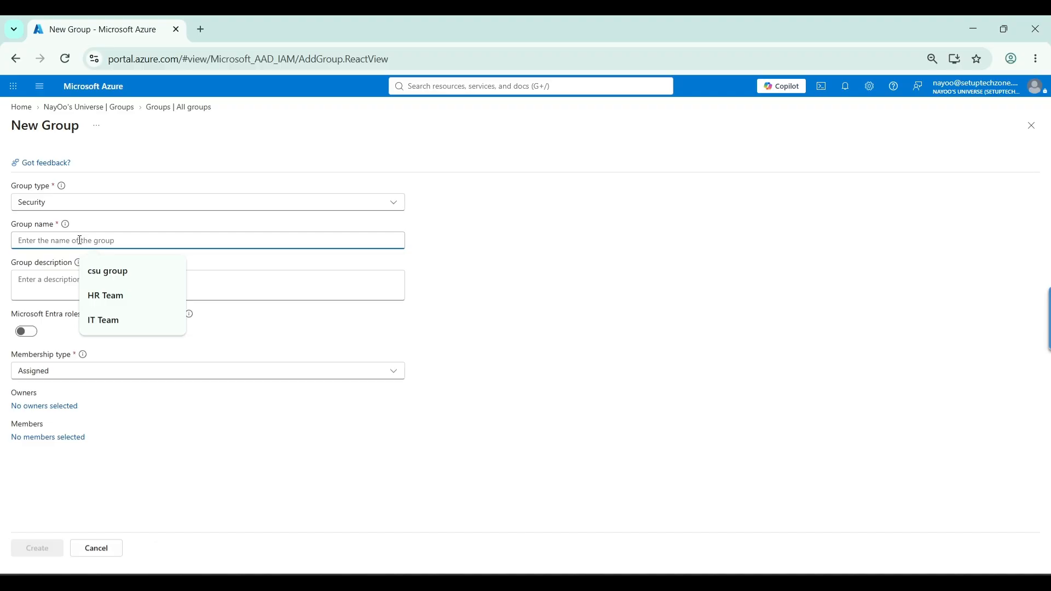
text(Guest User G)
text(roup)
text(o)
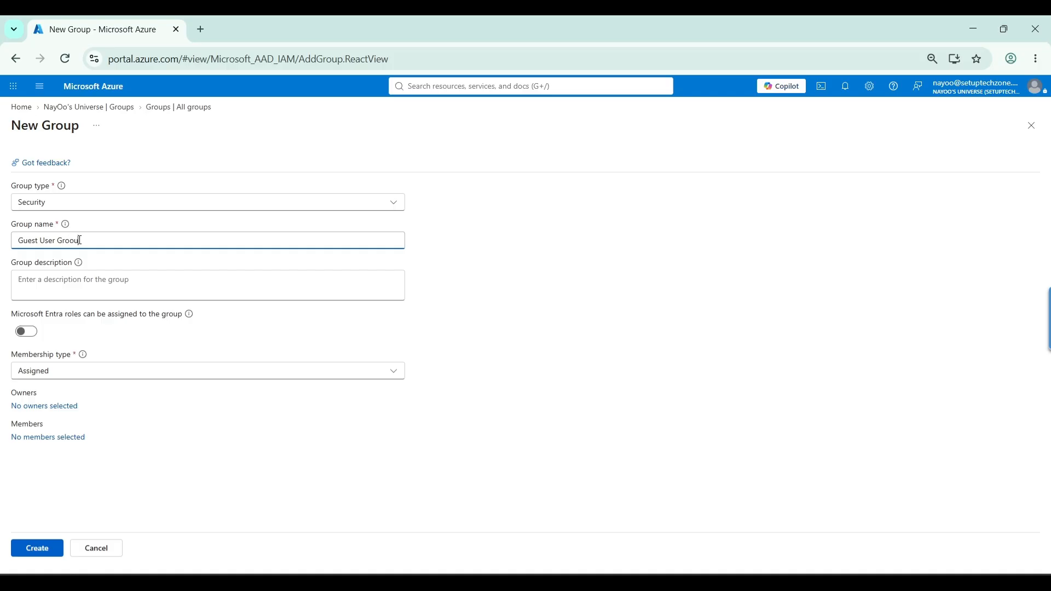
key(BackSpace)
text(up)
Describe the group as "Testing Dynamic group for guest users" and set its membership type to Dynamic User
click(39, 272)
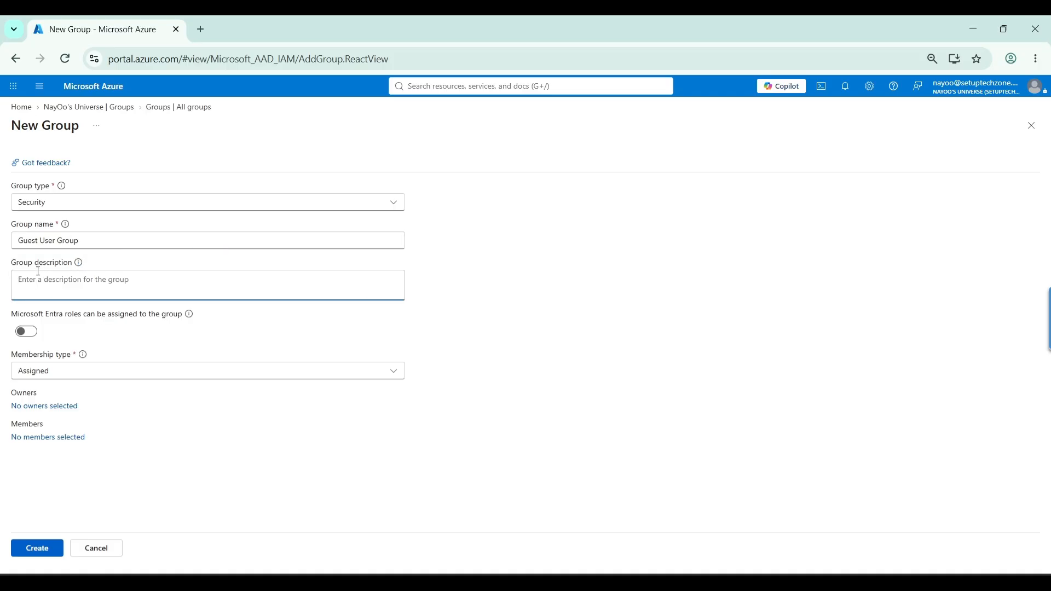
text(Ts)
text(esting )
text(Dynamic)
text( group for )
text(guest users)
click(386, 372)
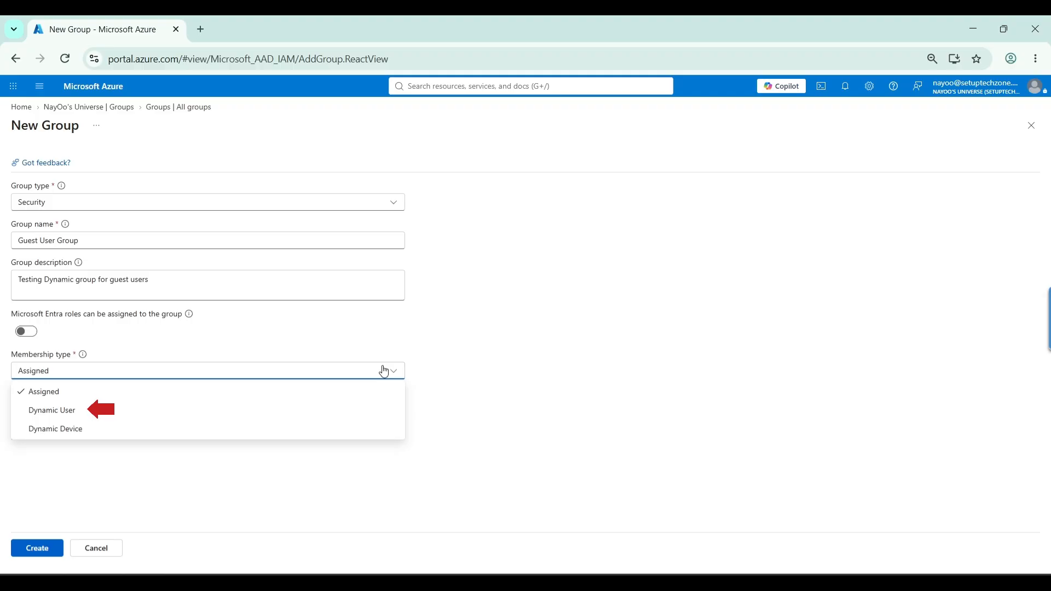
click(150, 414)
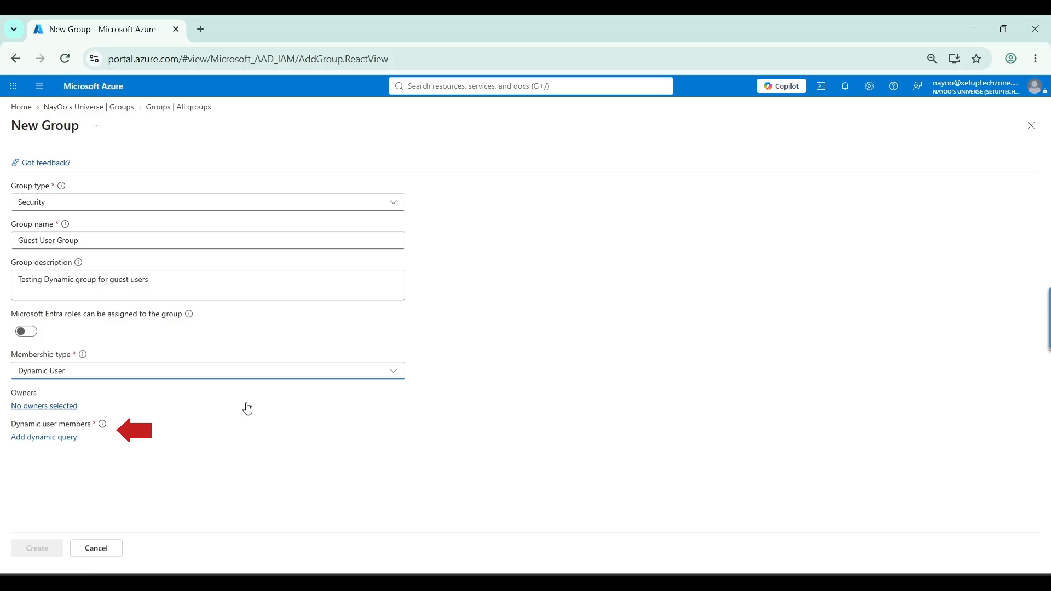
Add a dynamic query for the group's user members and choose userType as the rule's property
click(57, 445)
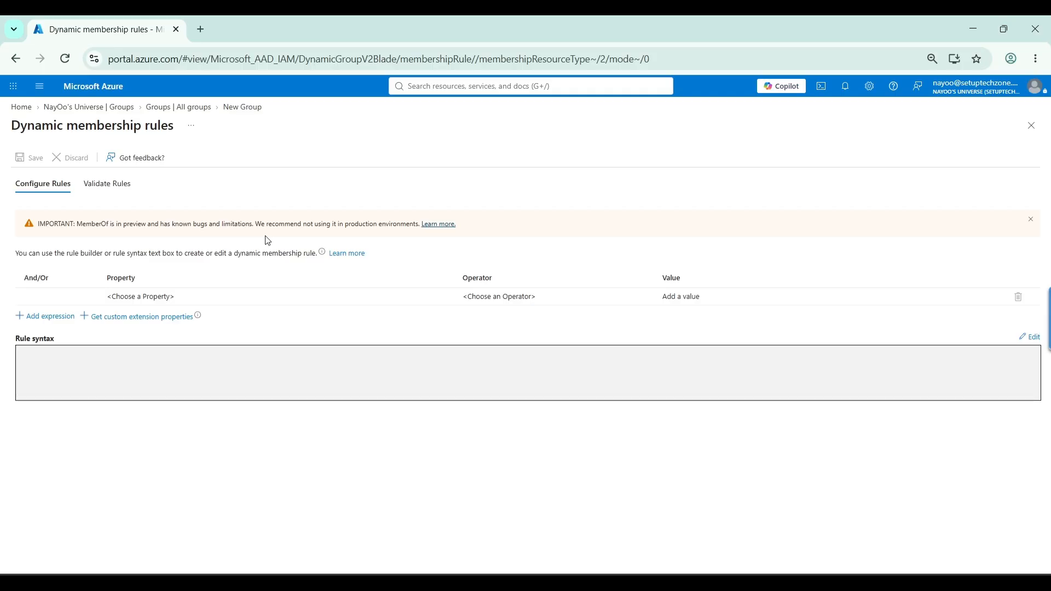
click(46, 191)
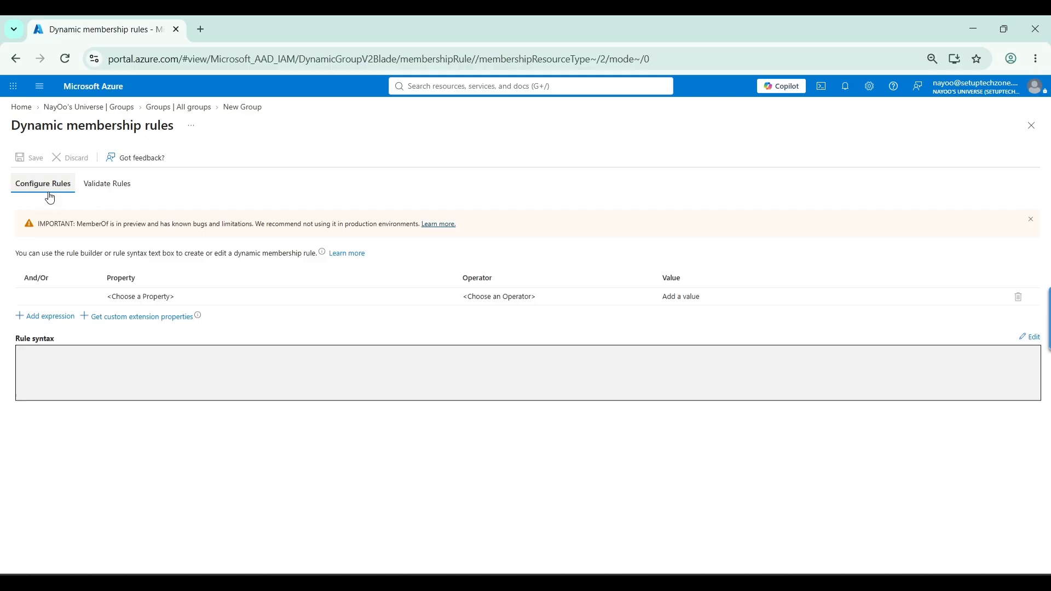
click(137, 298)
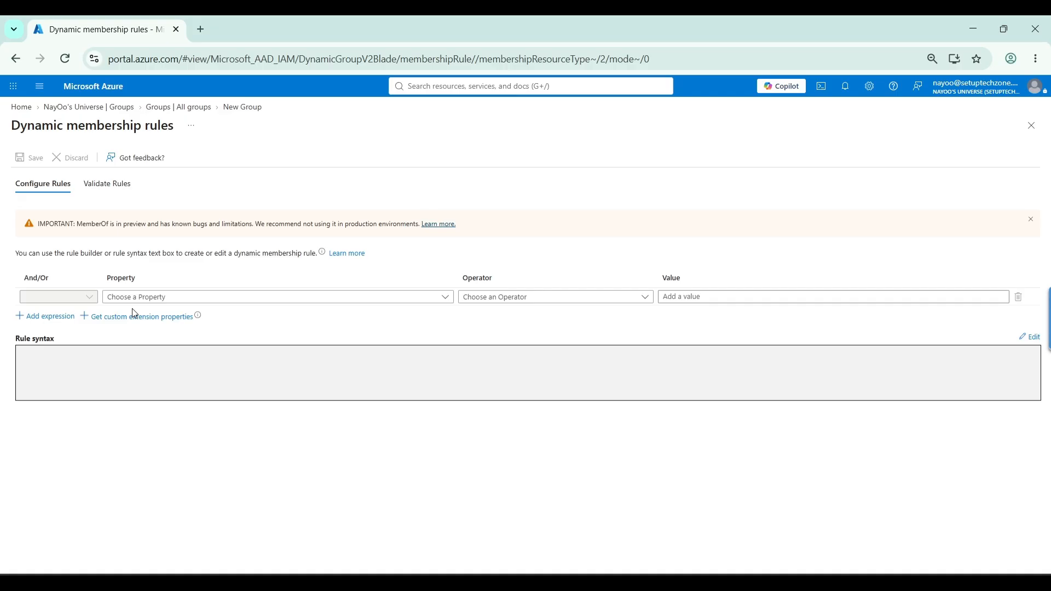
click(110, 279)
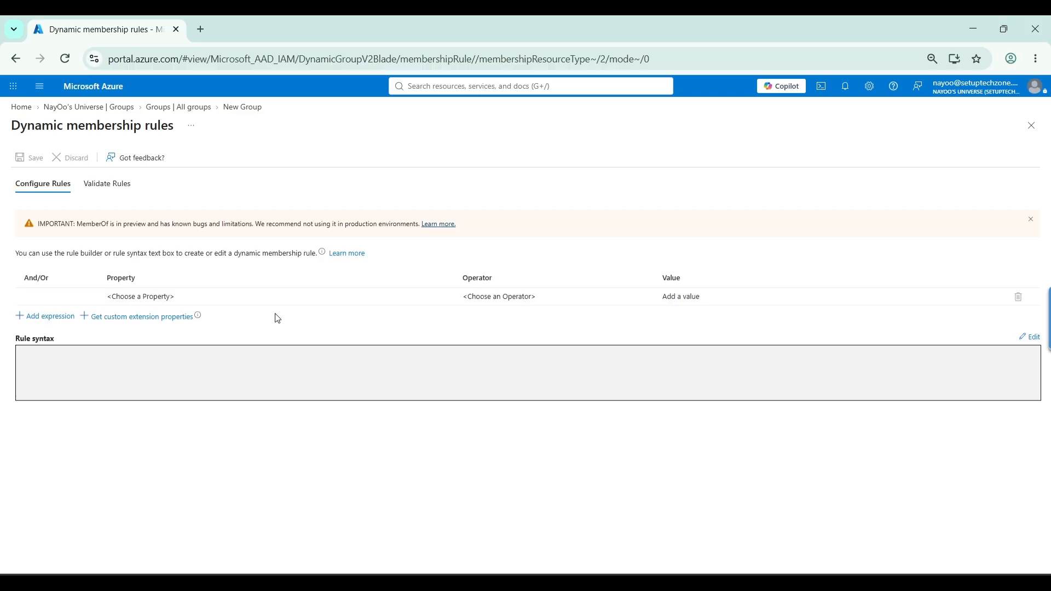
click(169, 297)
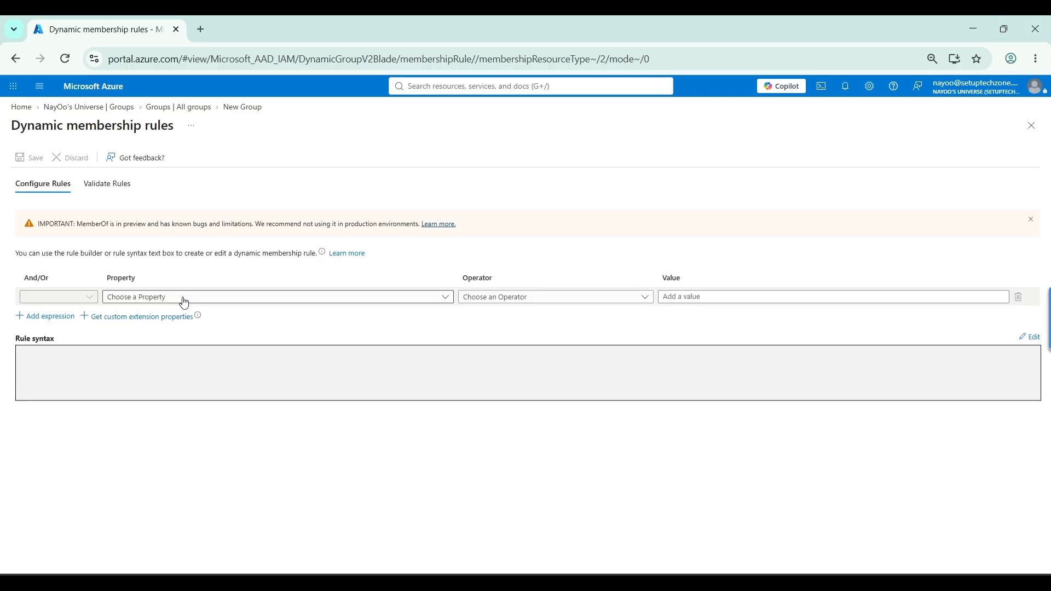
click(198, 303)
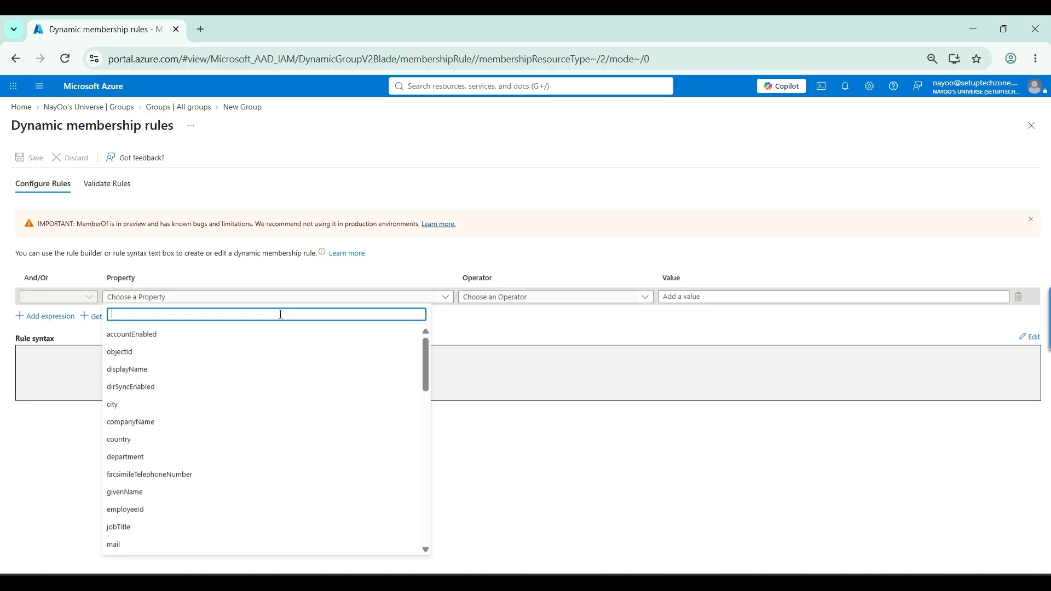
scroll(268, 345, down, 2)
scroll(270, 351, down, 10)
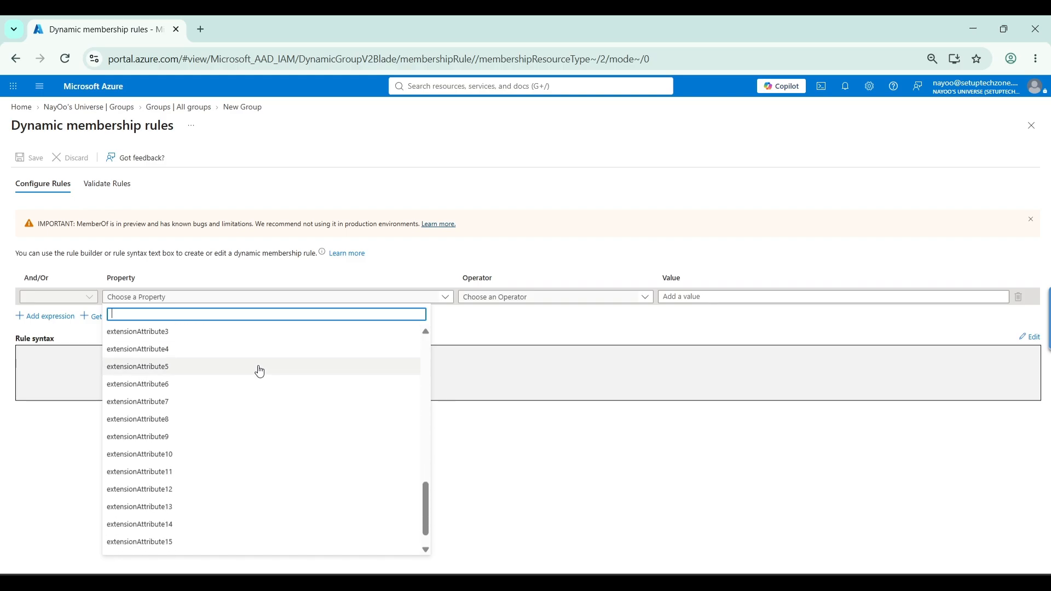
scroll(259, 372, up, 10)
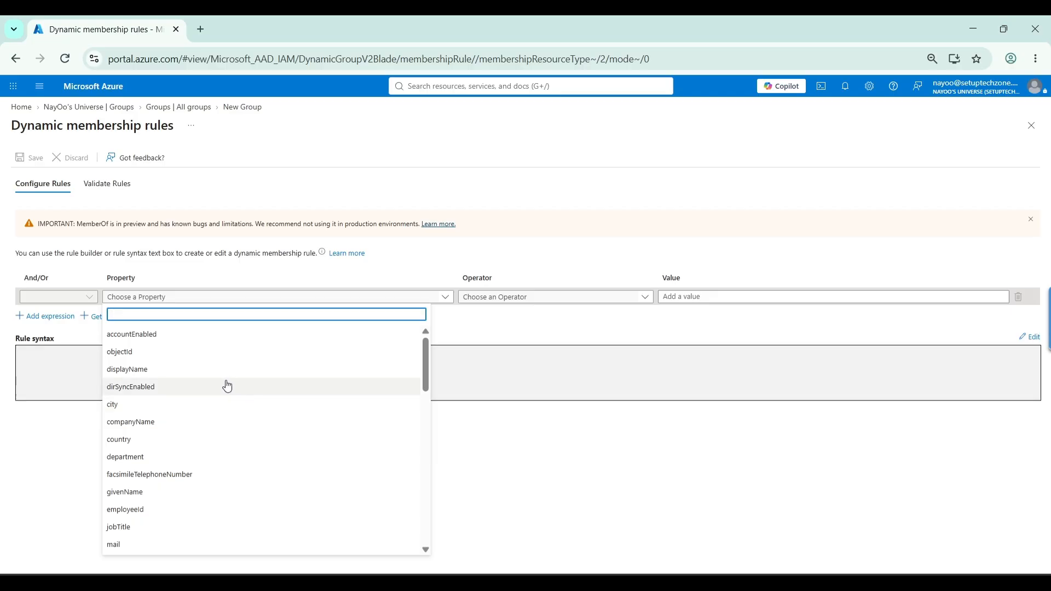
scroll(228, 387, down, 5)
scroll(225, 388, down, 5)
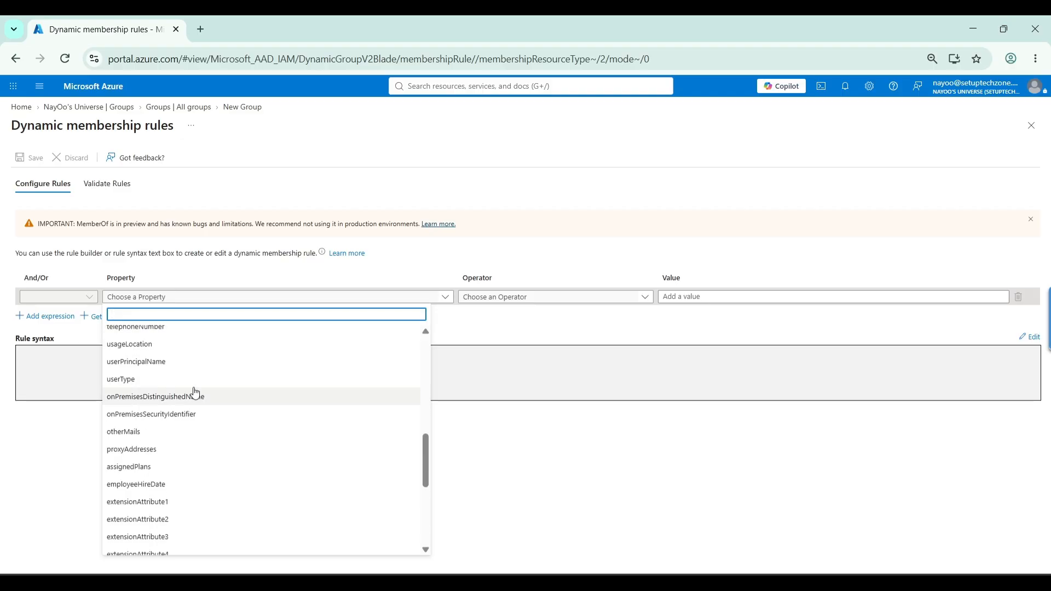
click(215, 381)
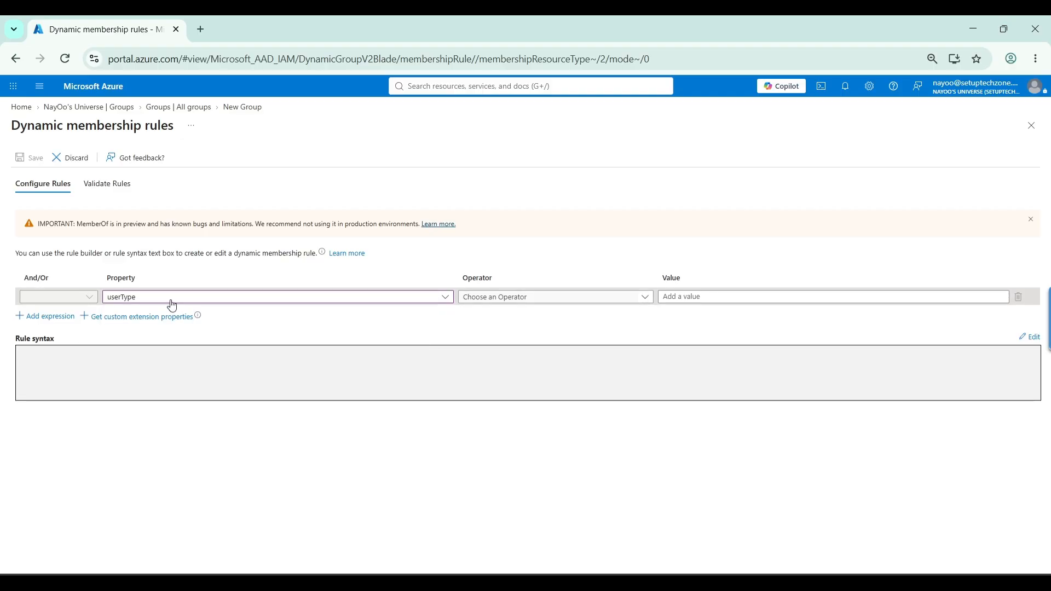
Complete the userType rule with the operator Equals and the value Guest, and save the membership rule
click(598, 303)
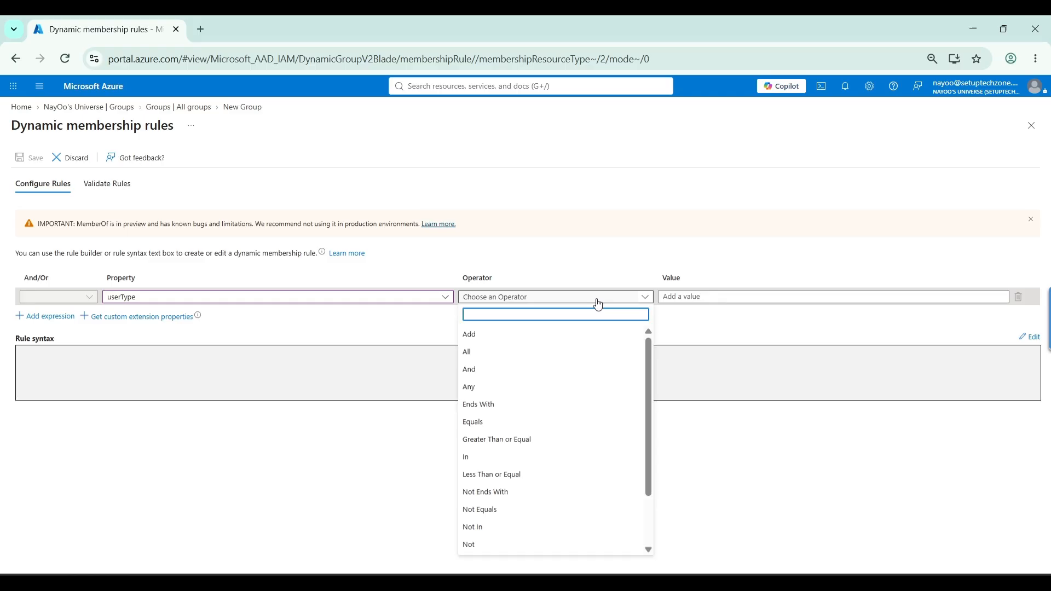
click(556, 421)
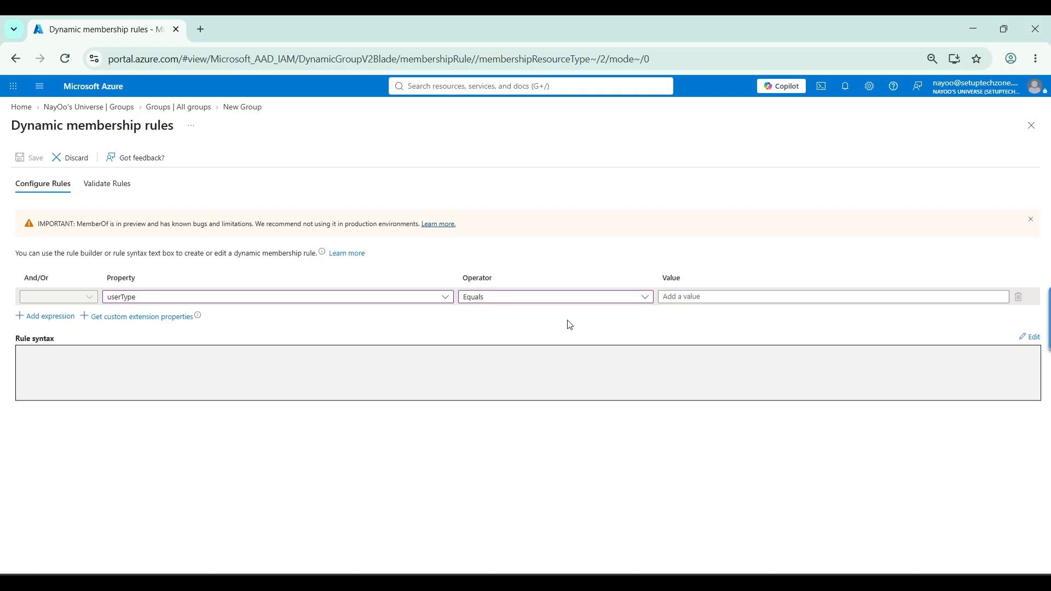
click(679, 298)
text(Guest)
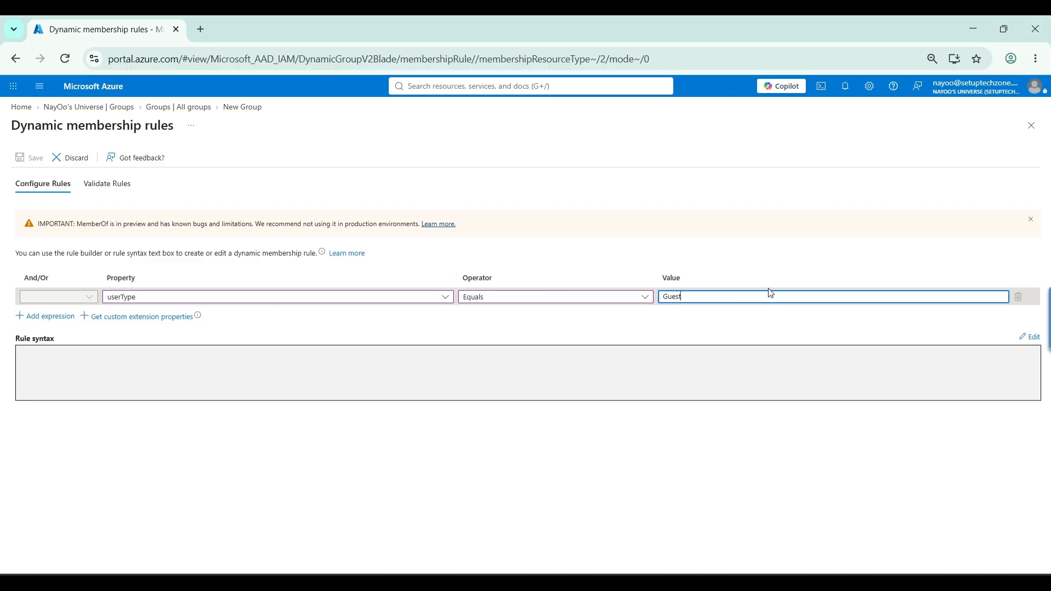
click(112, 353)
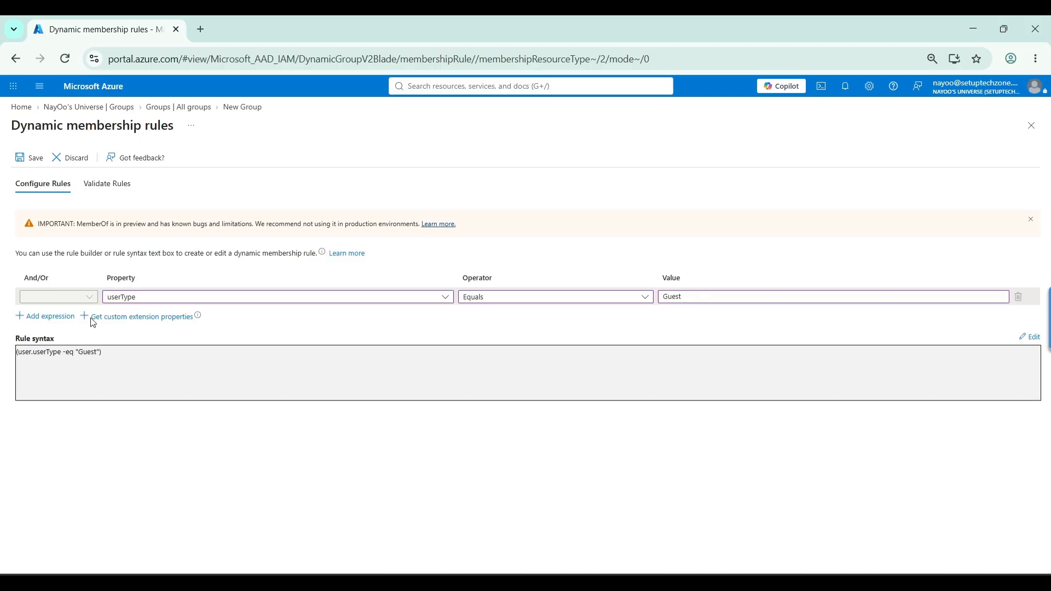
click(30, 158)
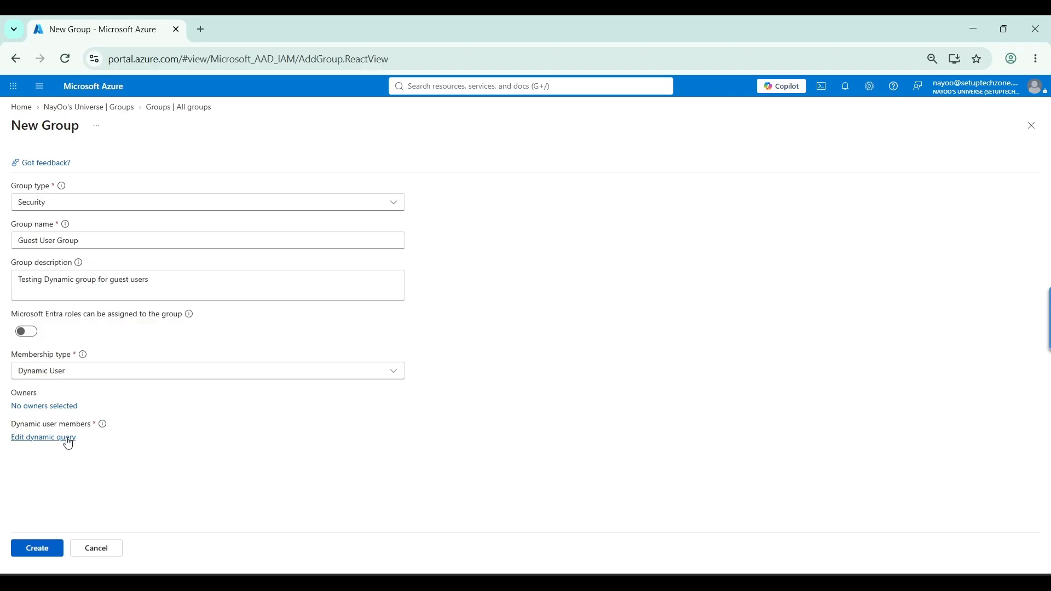
Create the Guest User Group and refresh the list of all groups to check for it
click(38, 548)
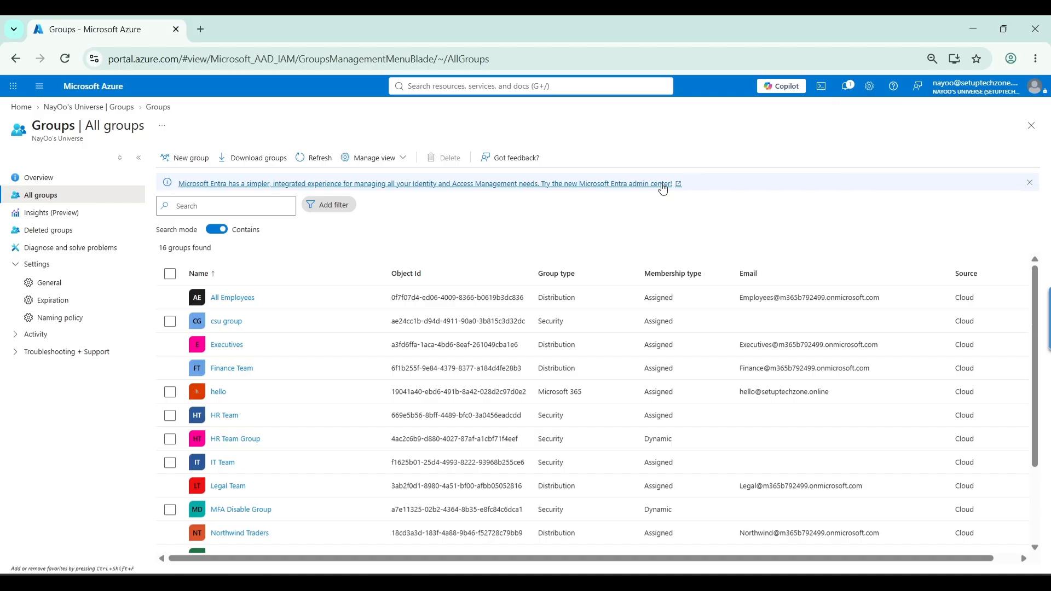
click(316, 160)
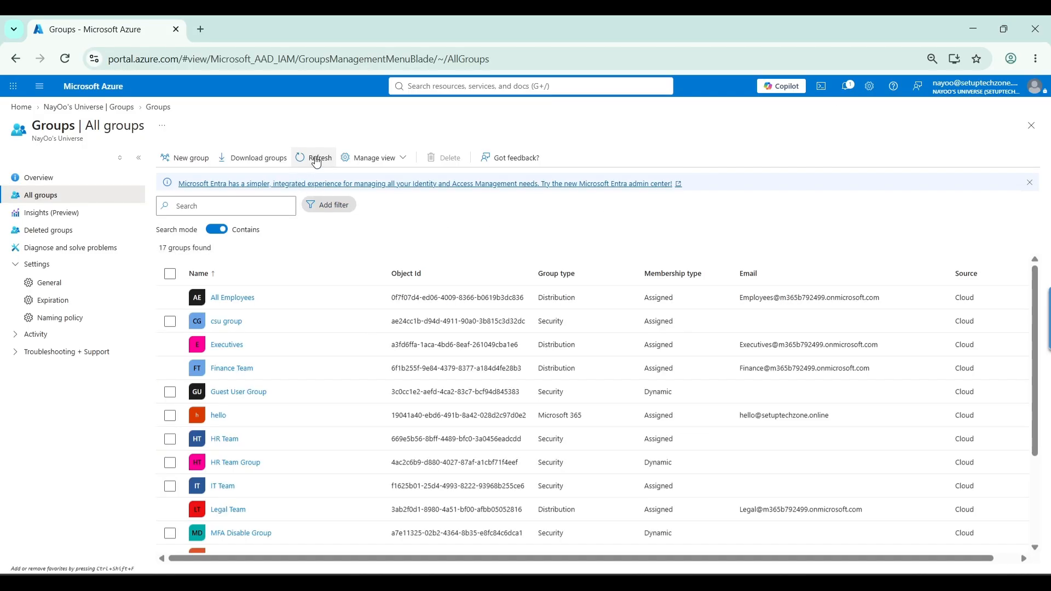
scroll(368, 332, down, 3)
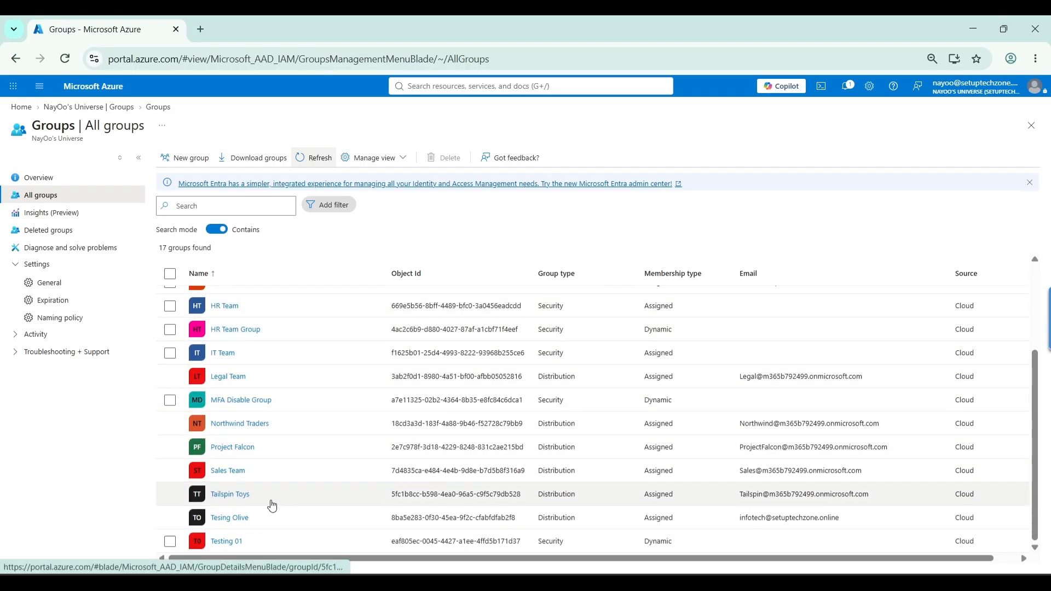
scroll(260, 503, up, 1)
scroll(261, 482, up, 2)
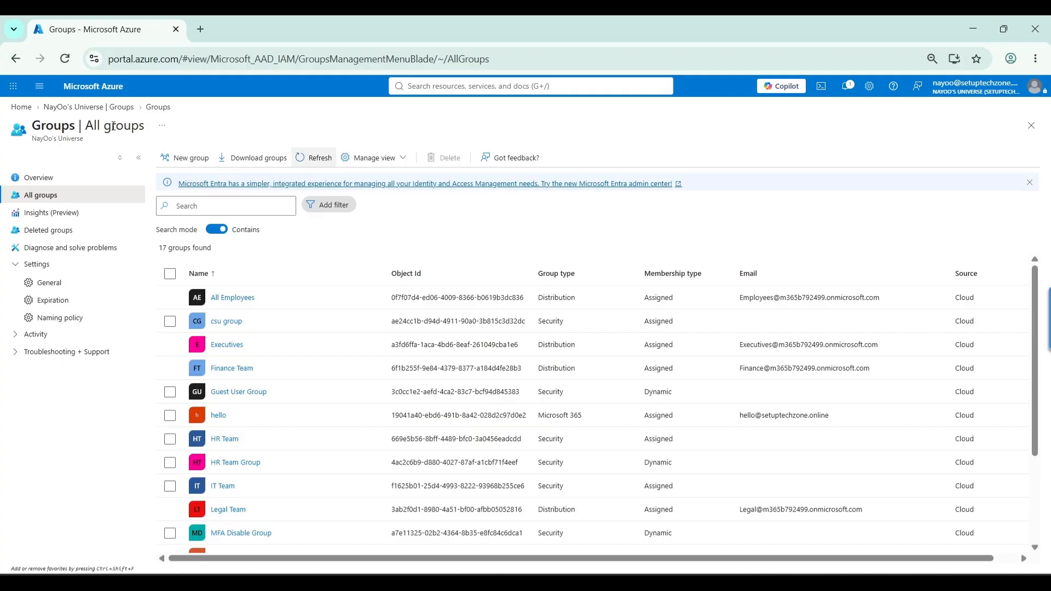
Filter the tenant's user list by User type == Guest
click(109, 108)
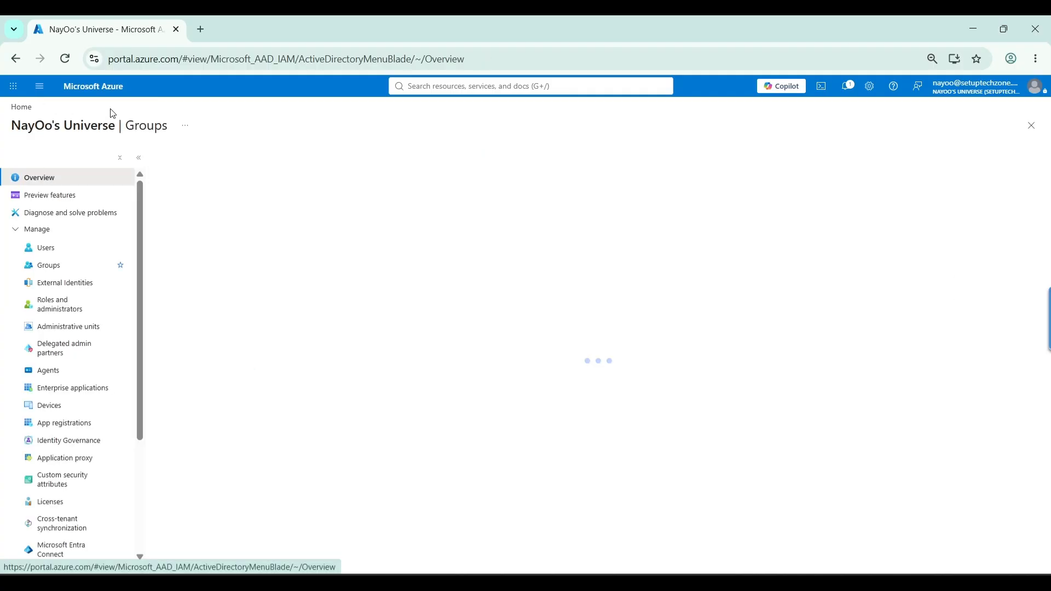
click(63, 252)
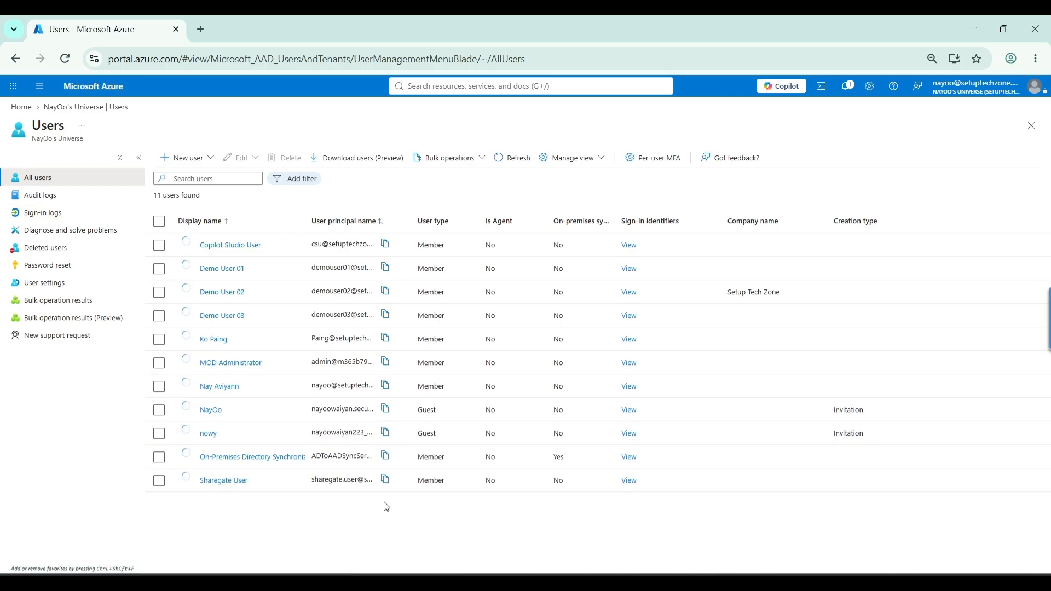
click(295, 179)
scroll(315, 379, down, 4)
scroll(316, 379, down, 5)
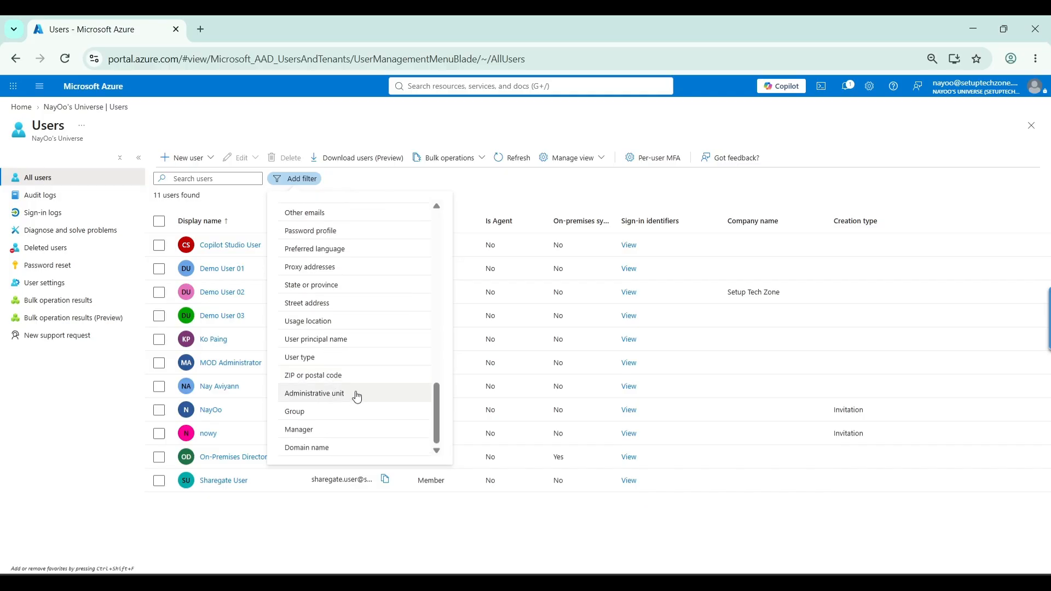
click(340, 358)
click(375, 317)
click(294, 351)
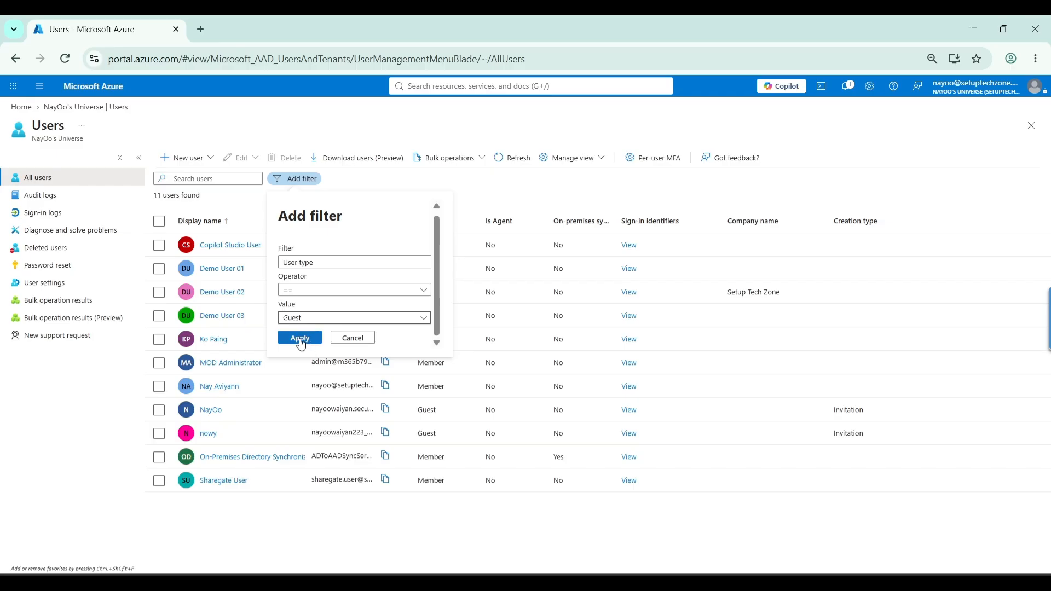
click(300, 339)
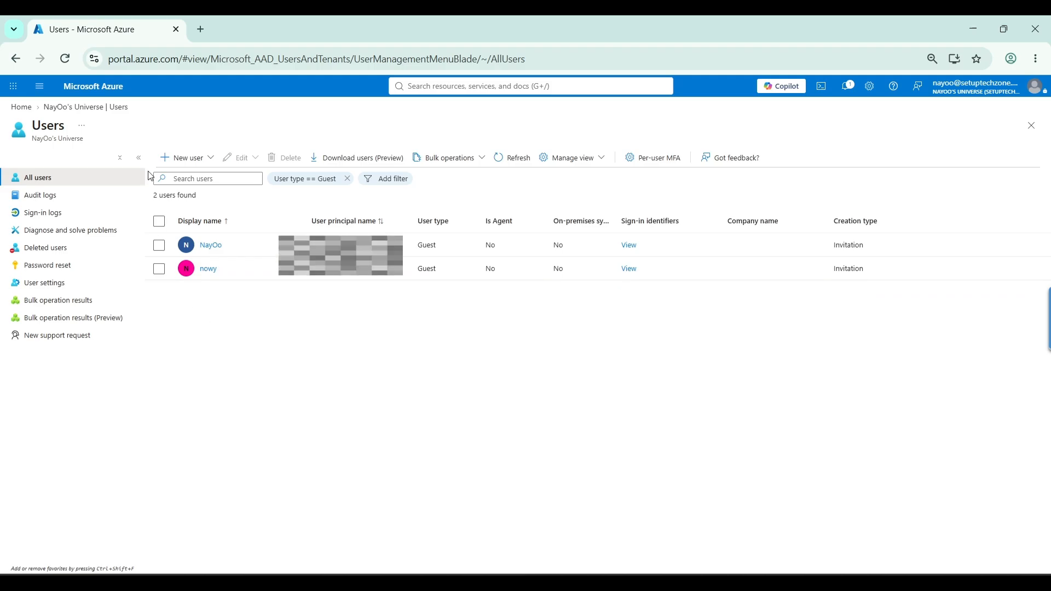
Return to the tenant's list of all groups and open Guest User Group
click(93, 109)
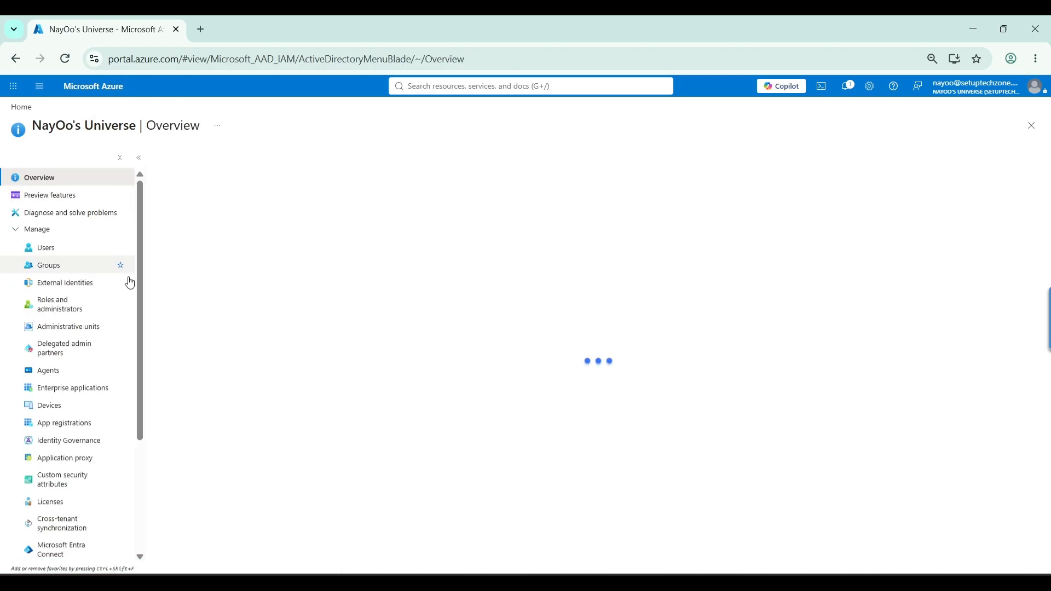
click(48, 265)
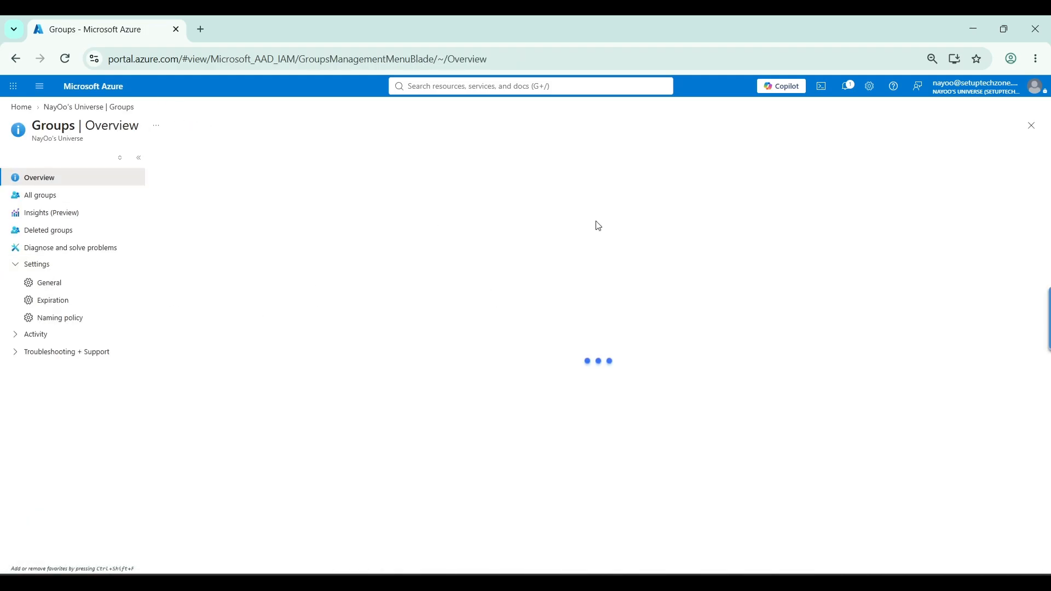
click(56, 194)
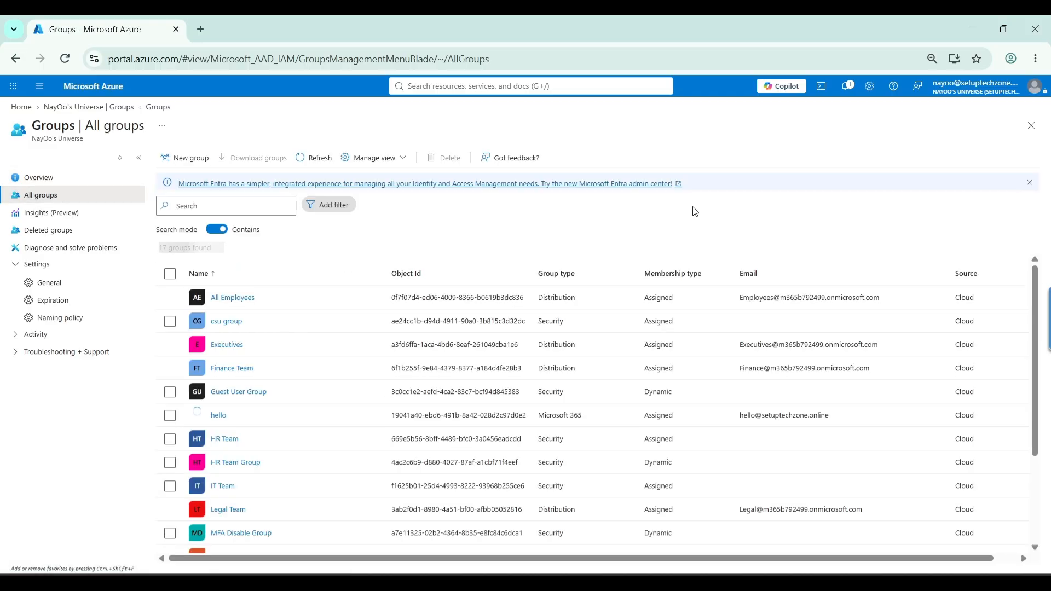
scroll(415, 389, down, 3)
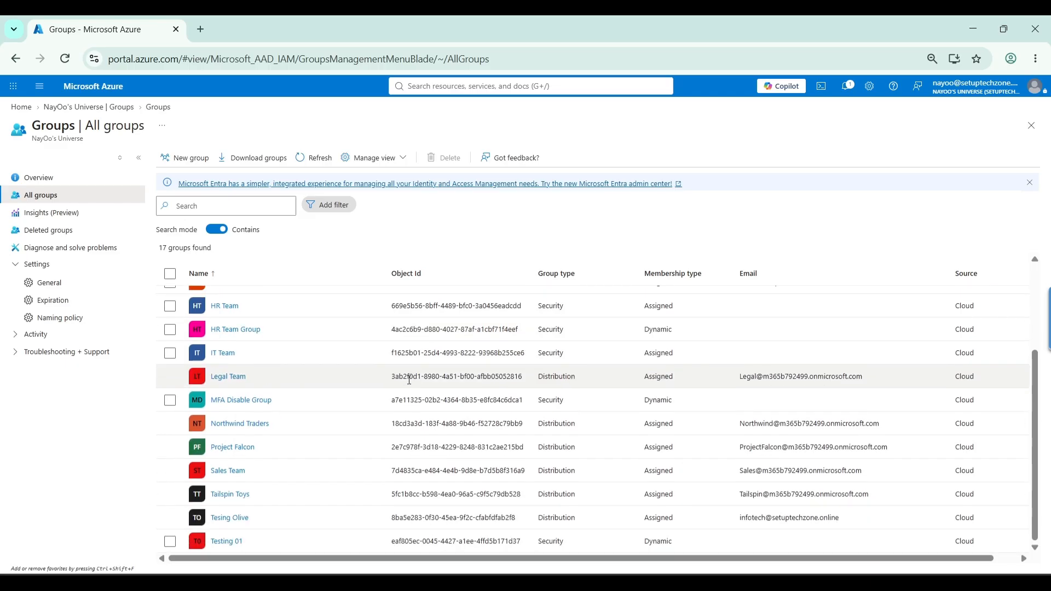
scroll(377, 416, up, 3)
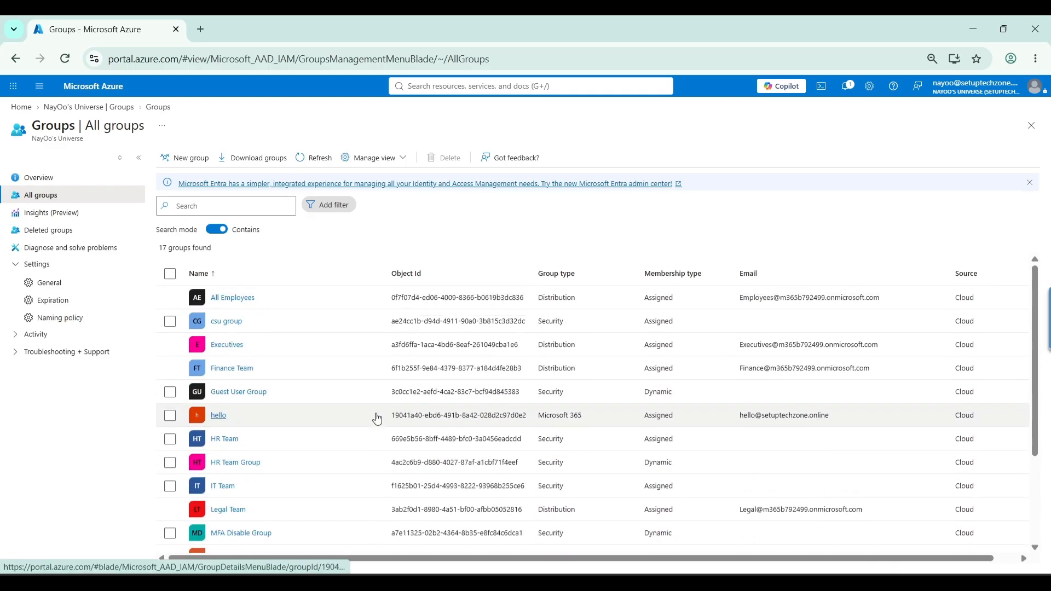
click(257, 393)
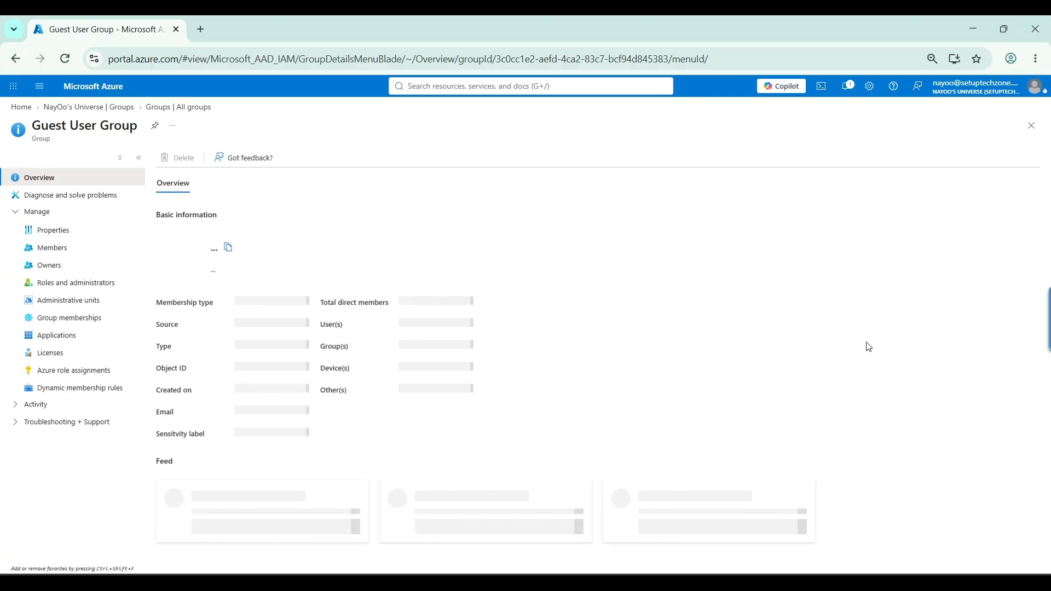
Review the Guest User Group's overview details and open its member list
scroll(695, 295, down, 1)
scroll(694, 307, up, 1)
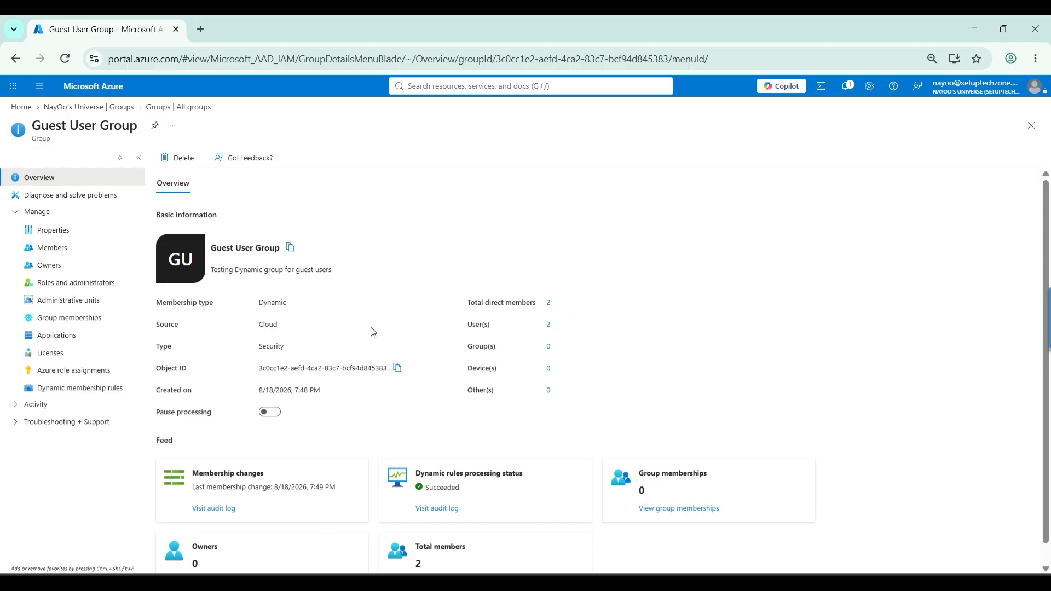
click(75, 253)
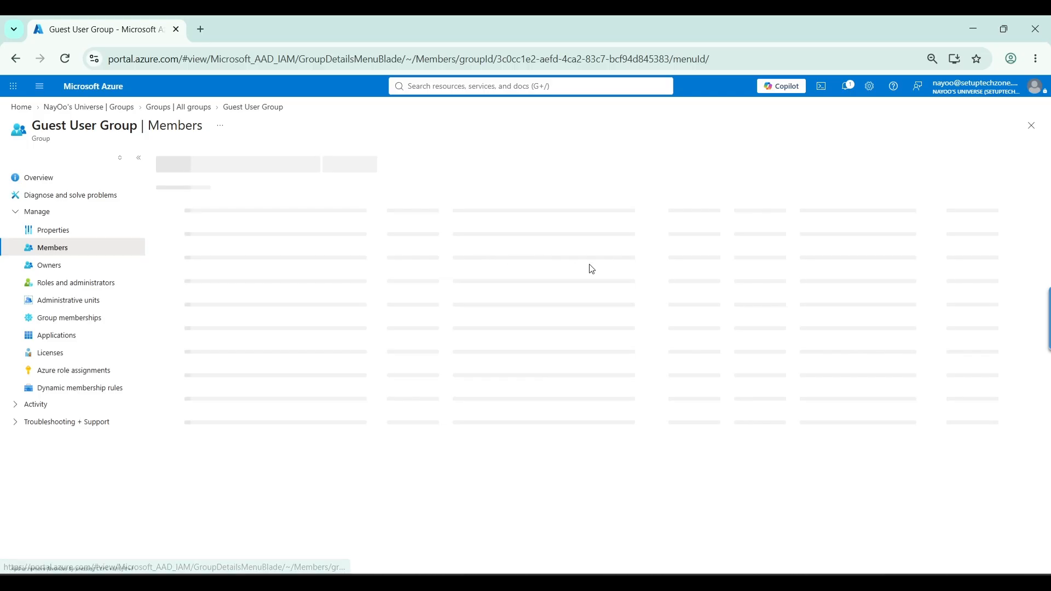